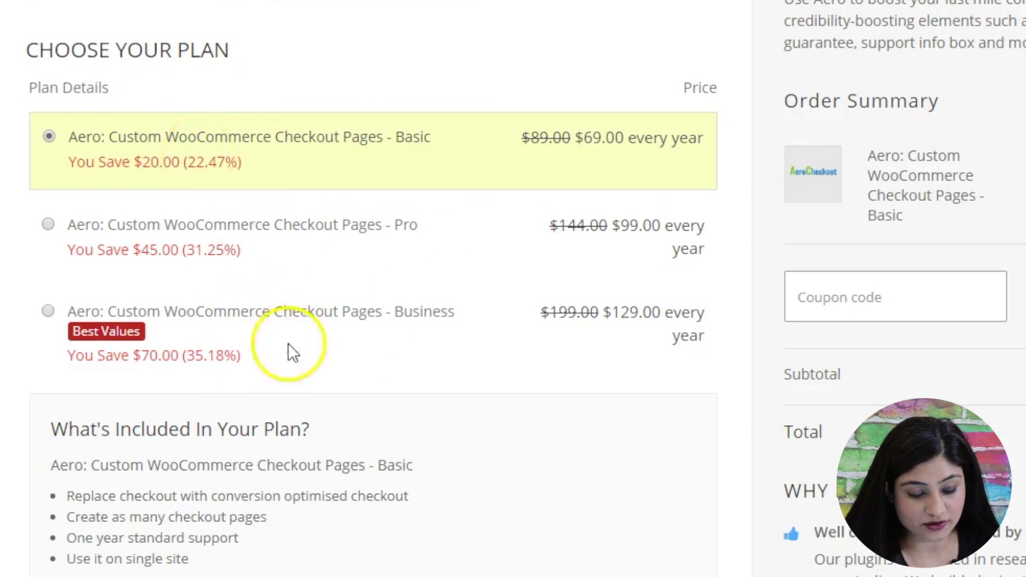
Preview the demo checkout, switching it to the Pro plan and back to Basic
scroll(290, 284, down, 2)
scroll(290, 285, up, 1)
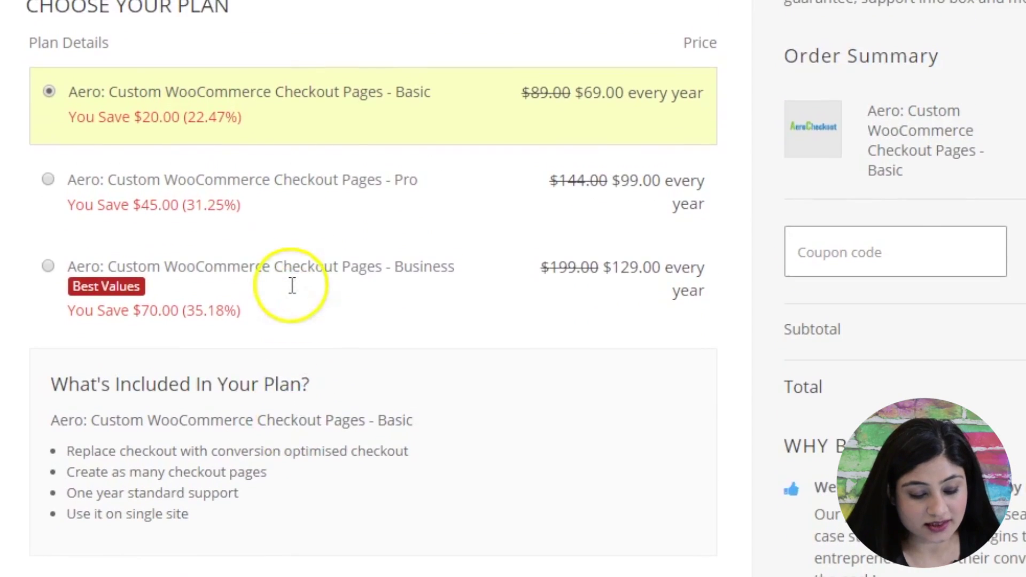
click(50, 182)
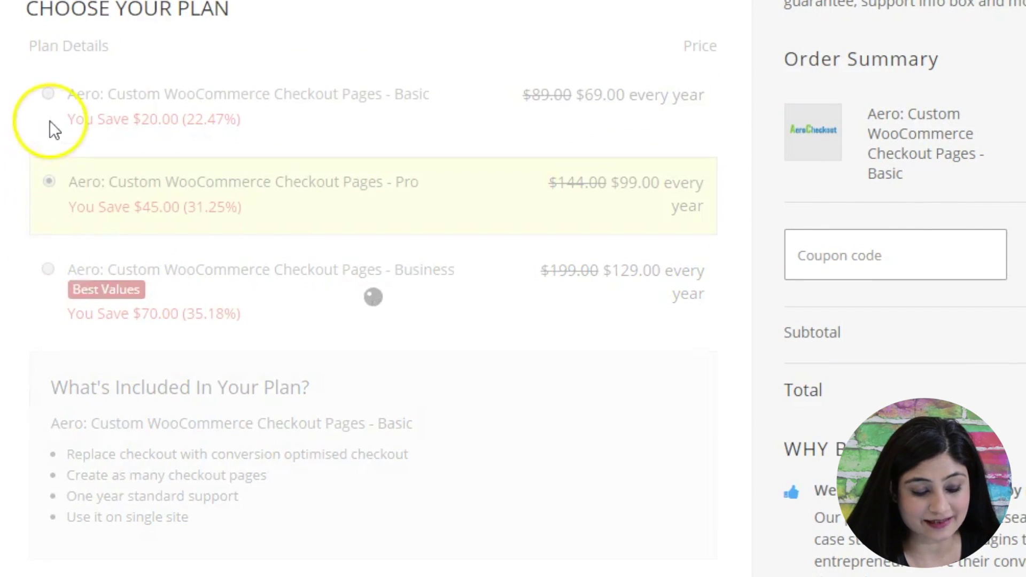
click(48, 94)
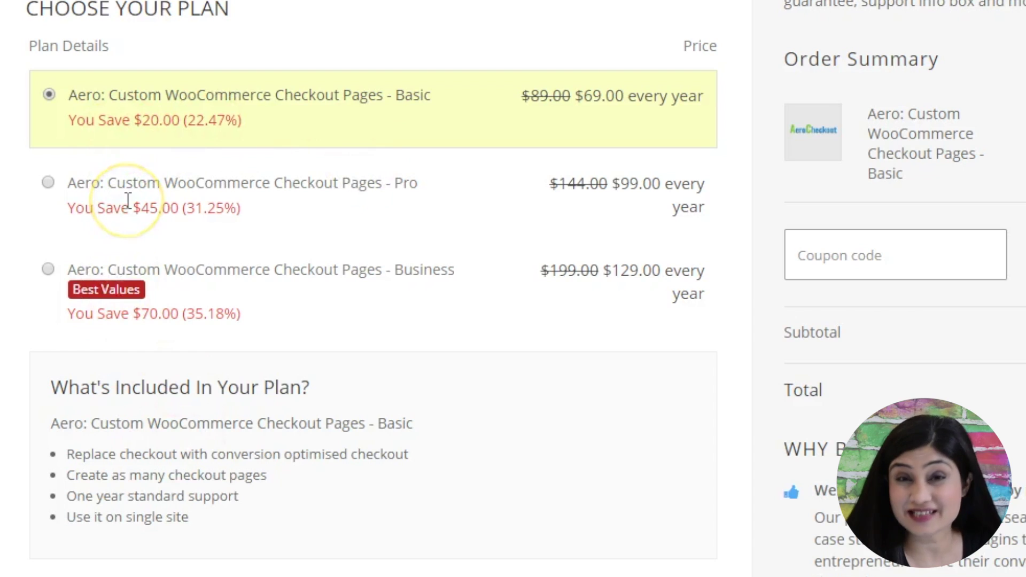
scroll(129, 200, up, 6)
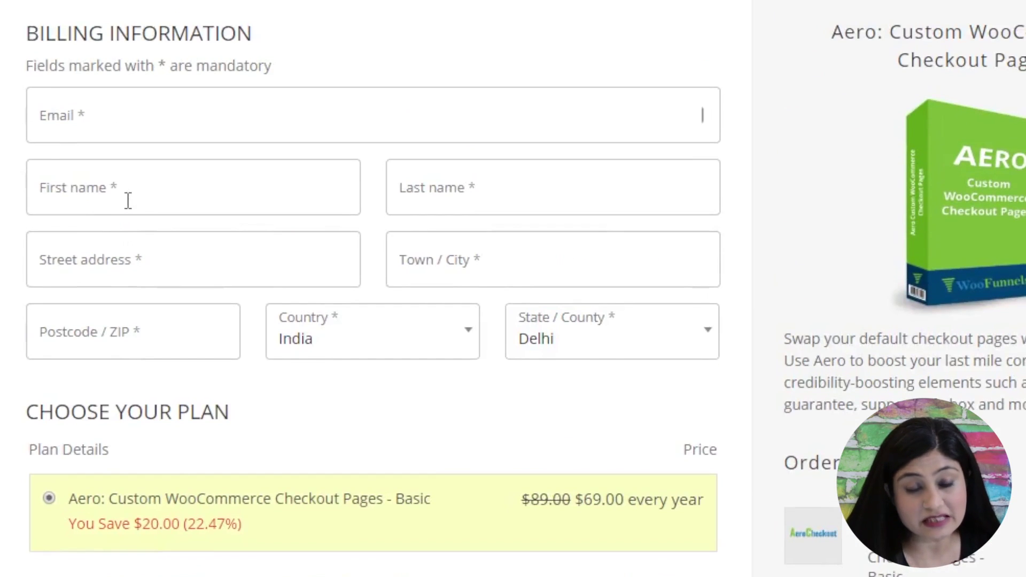
scroll(128, 200, down, 6)
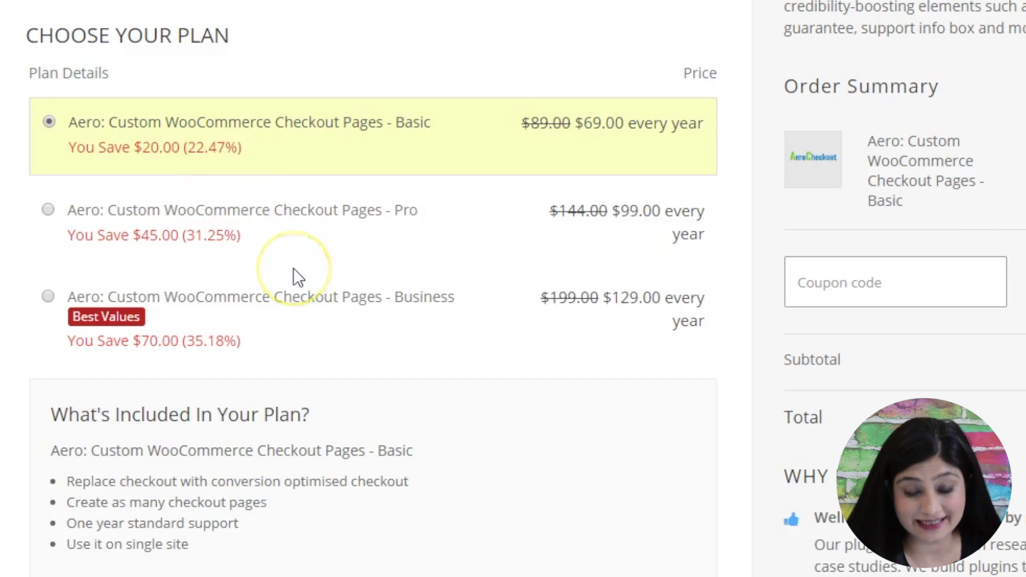
scroll(293, 268, down, 2)
scroll(523, 229, up, 1)
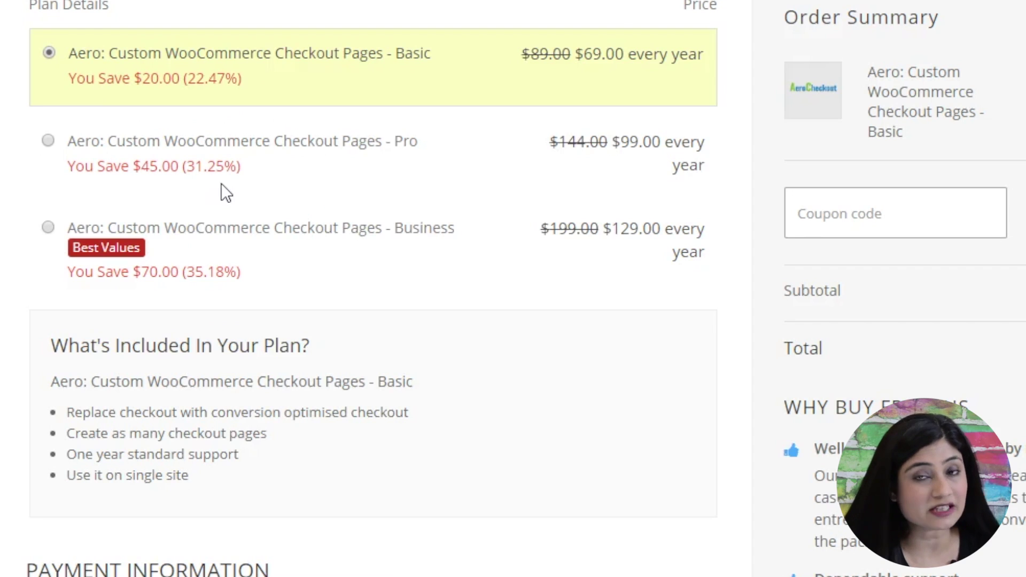
scroll(221, 181, up, 3)
scroll(221, 181, down, 4)
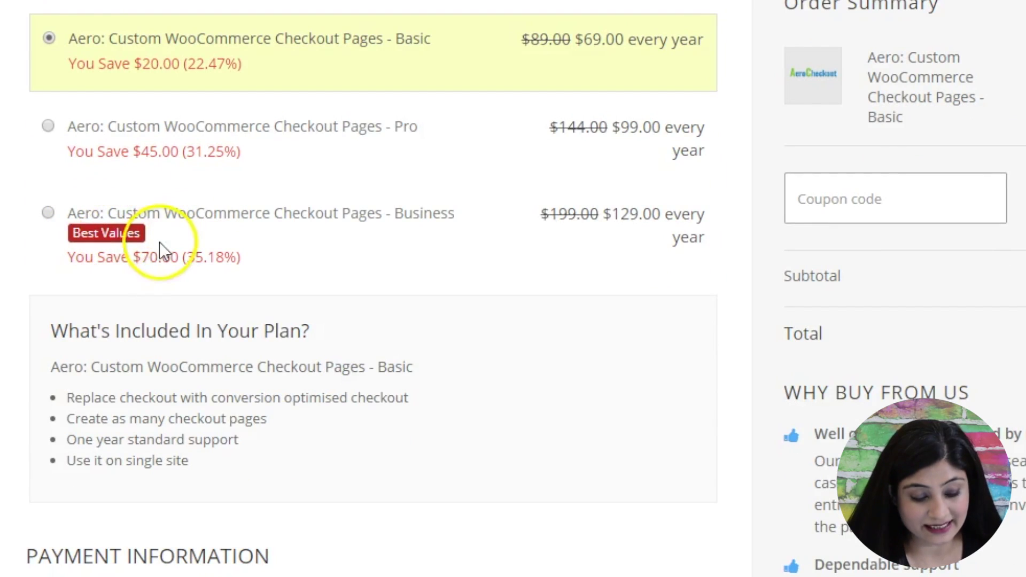
scroll(161, 248, up, 2)
scroll(160, 240, down, 3)
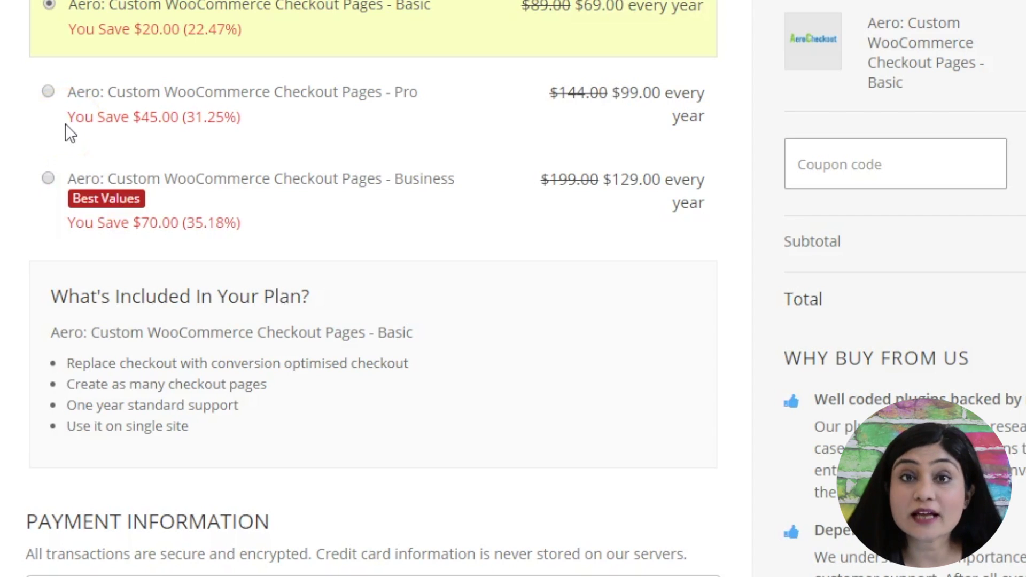
Show the Products tab listing D3 Supplement at 10%, 30% and 40% discounts
scroll(65, 131, up, 7)
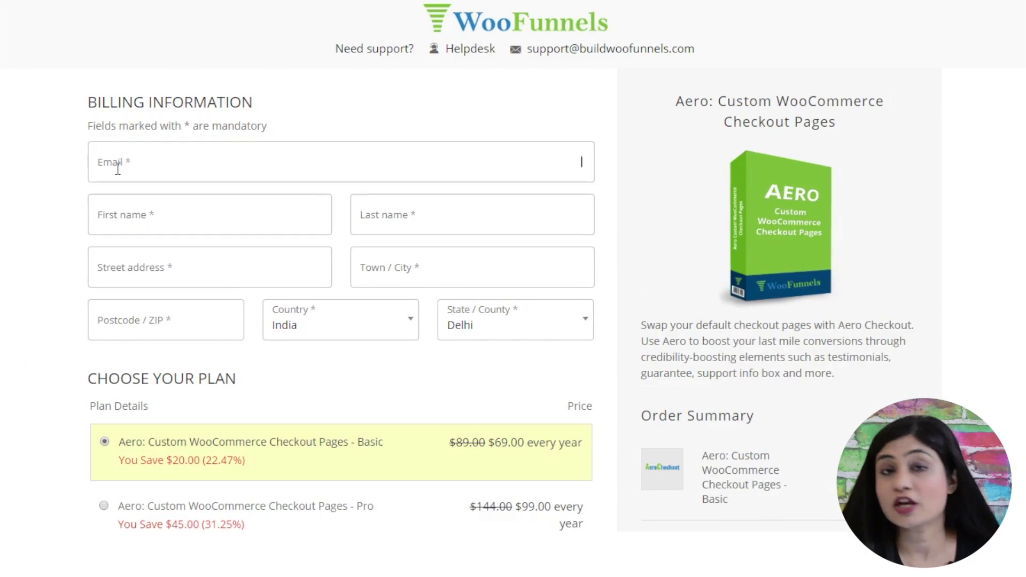
scroll(117, 169, down, 6)
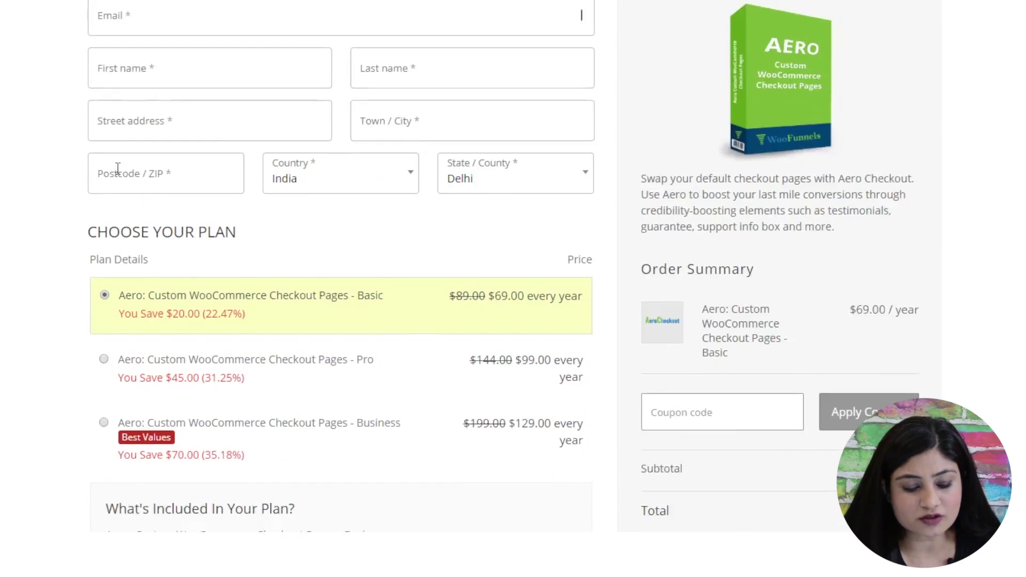
scroll(119, 175, down, 3)
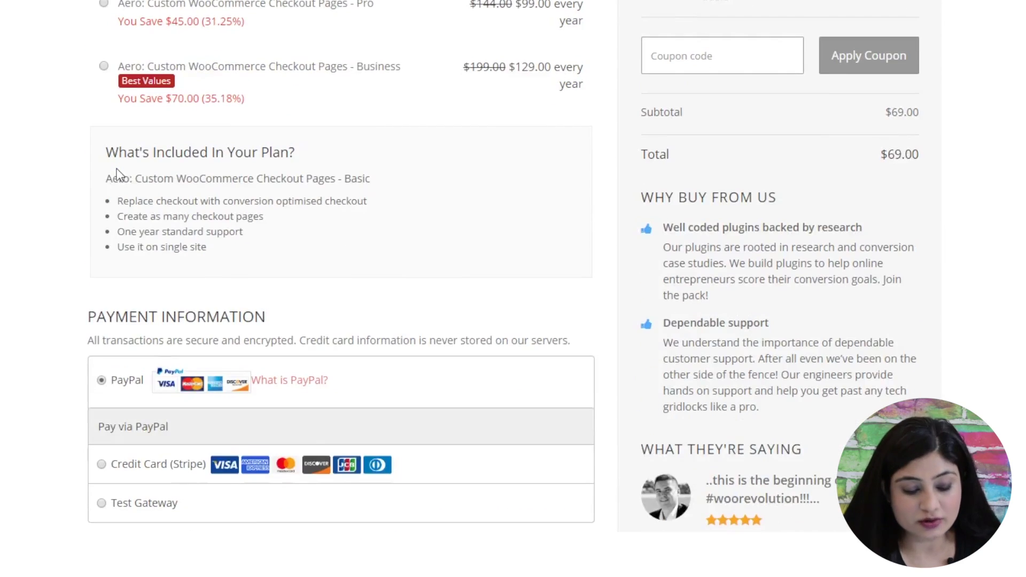
scroll(117, 174, up, 4)
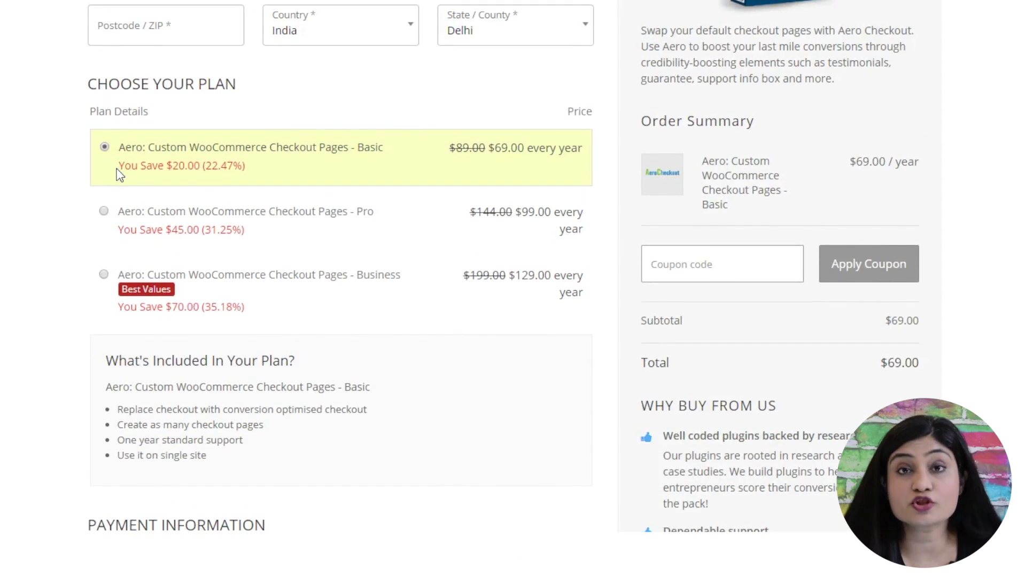
scroll(119, 174, up, 6)
scroll(117, 167, down, 3)
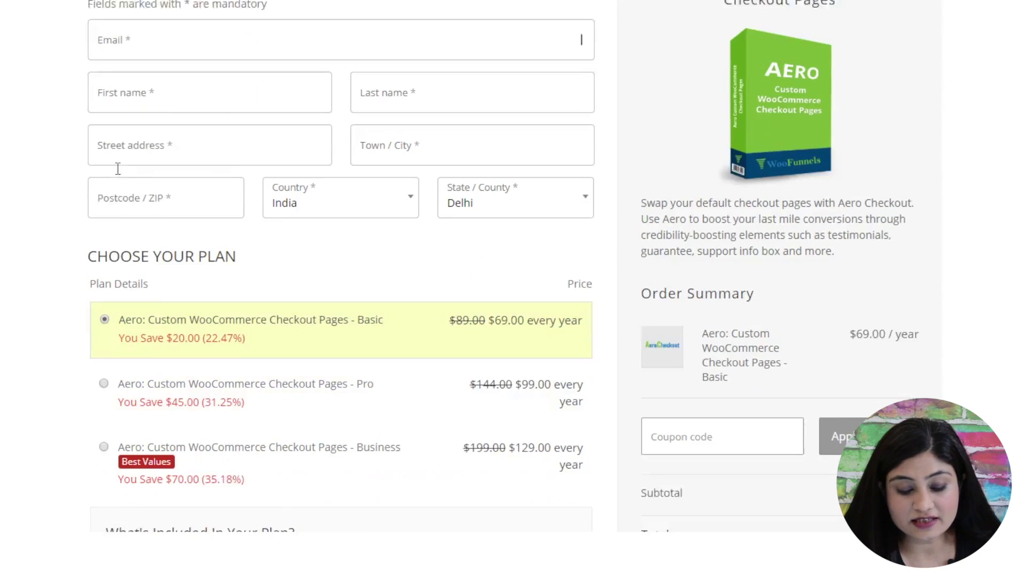
click(642, 155)
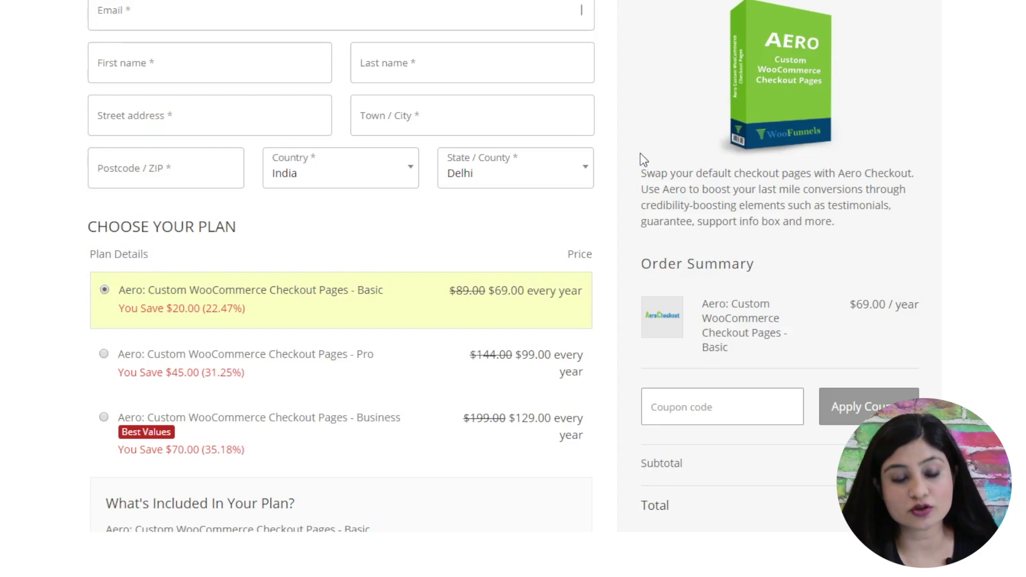
scroll(644, 158, down, 2)
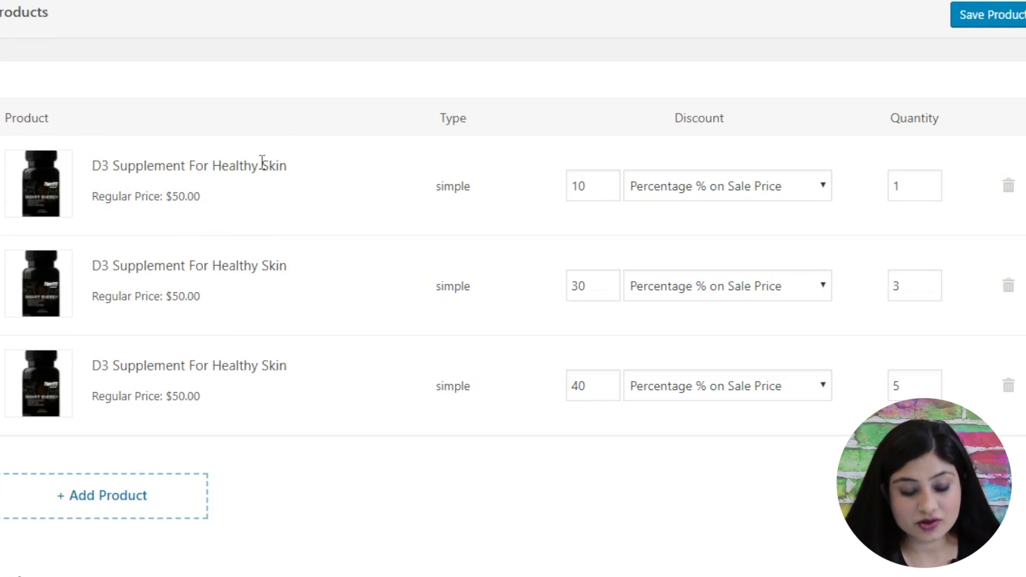
scroll(262, 161, down, 2)
scroll(262, 162, up, 1)
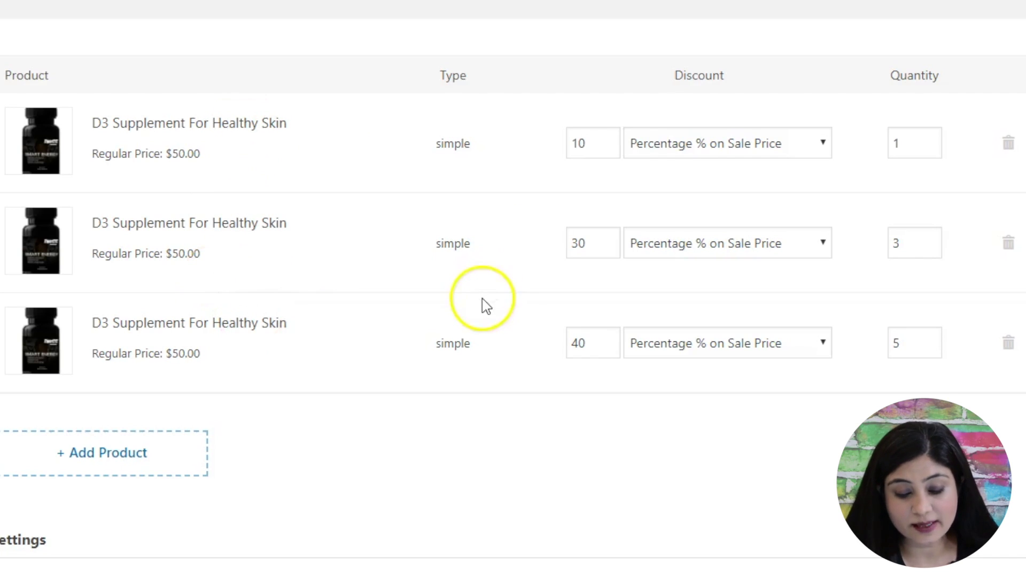
scroll(359, 193, down, 1)
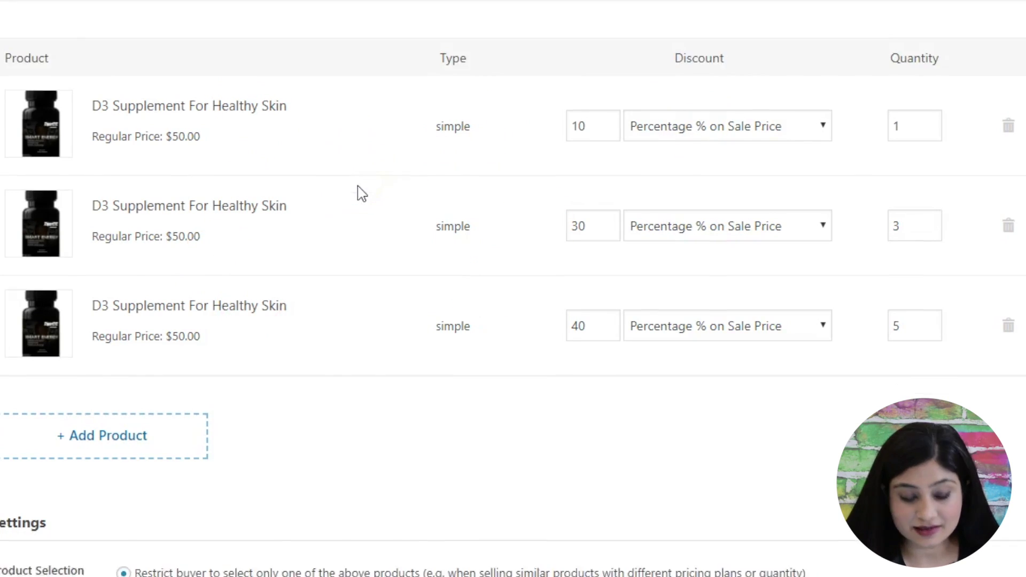
scroll(362, 192, down, 3)
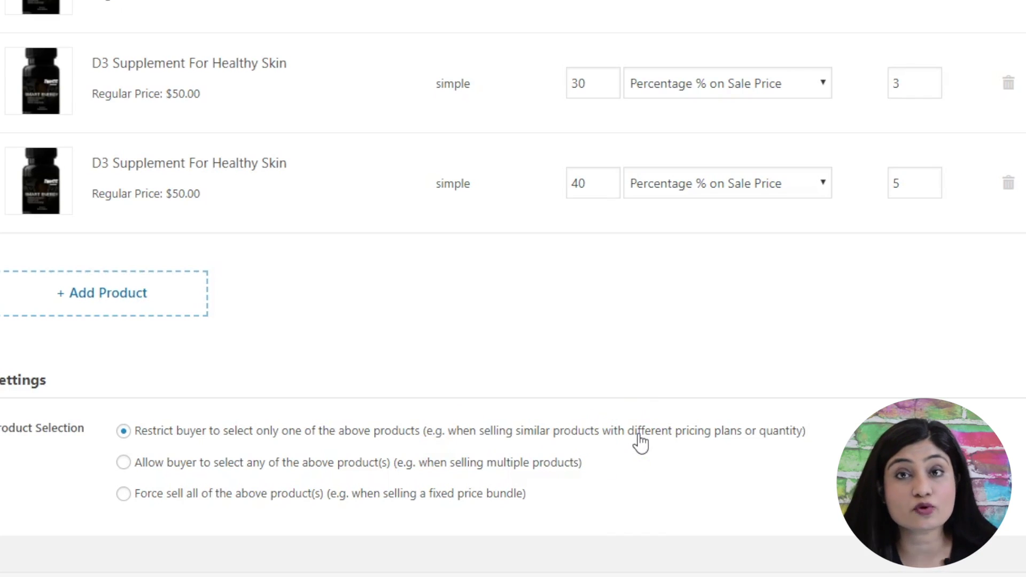
Show the Design section, where ShopCheckout is the current checkout template
scroll(557, 154, up, 3)
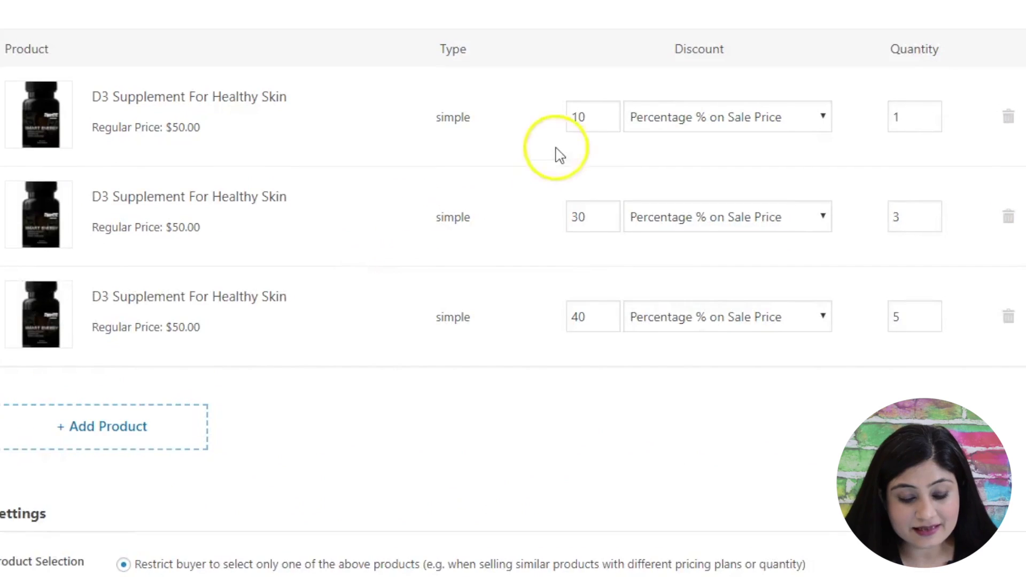
scroll(549, 283, down, 3)
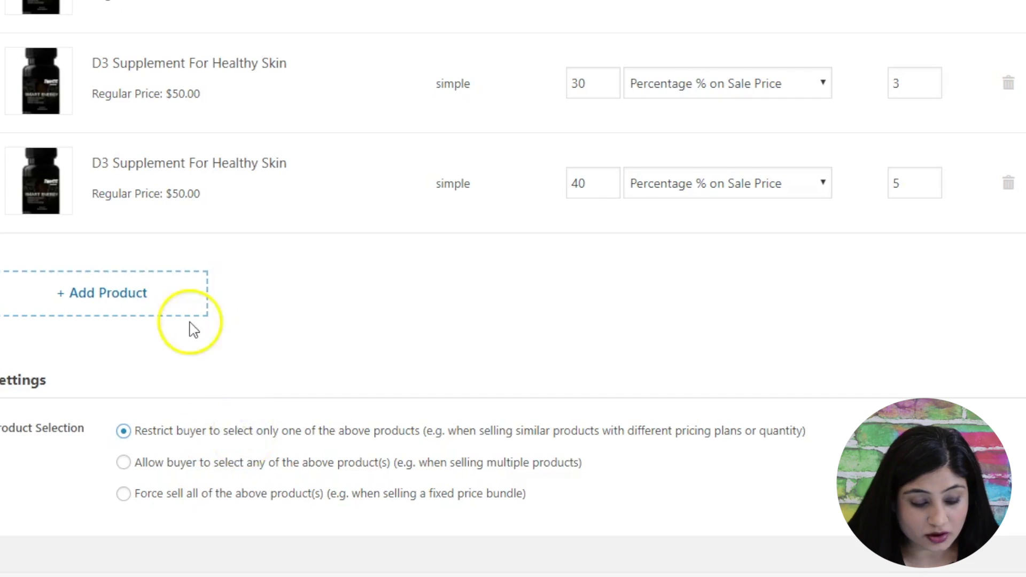
scroll(190, 327, up, 1)
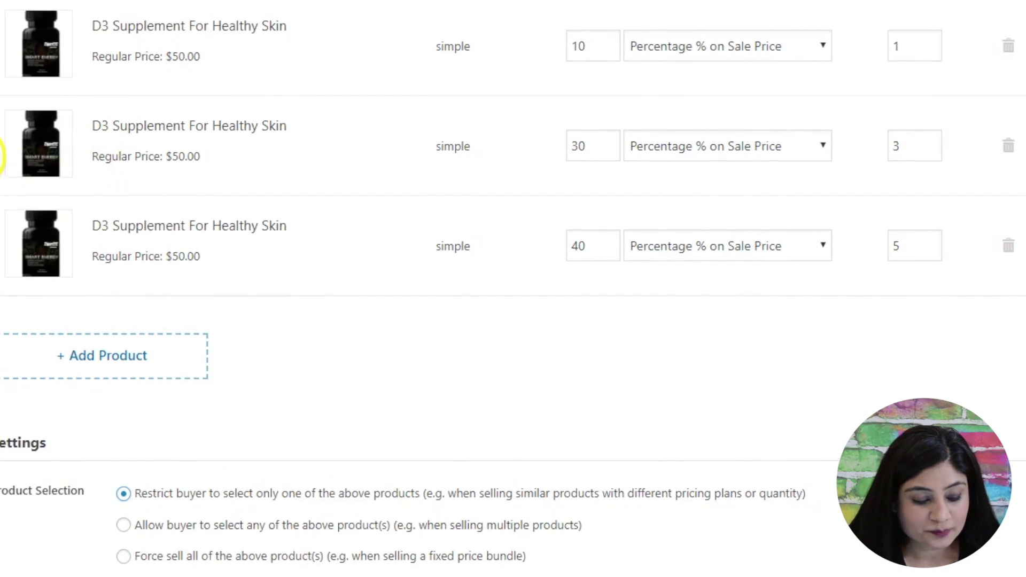
click(24, 221)
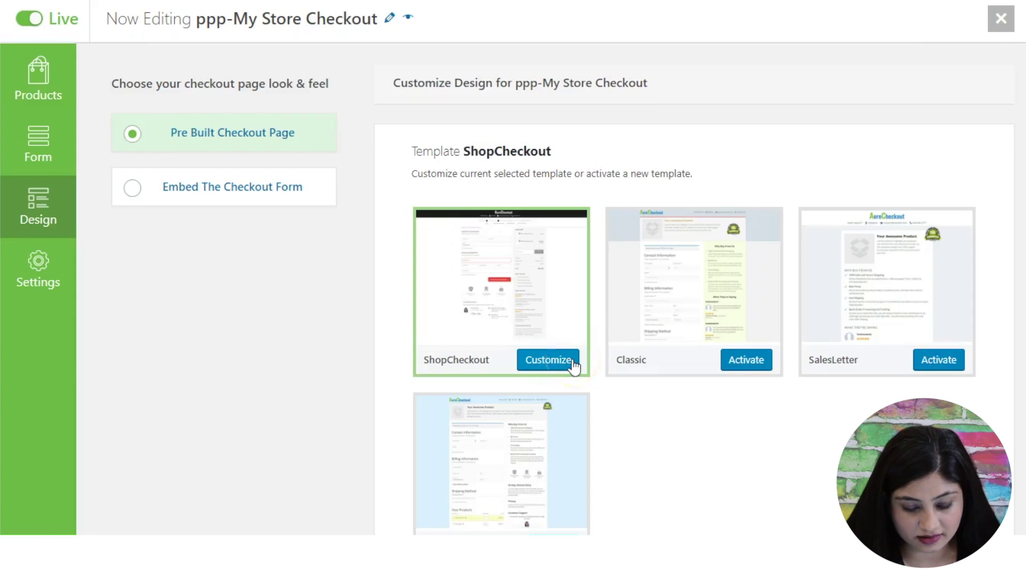
click(573, 363)
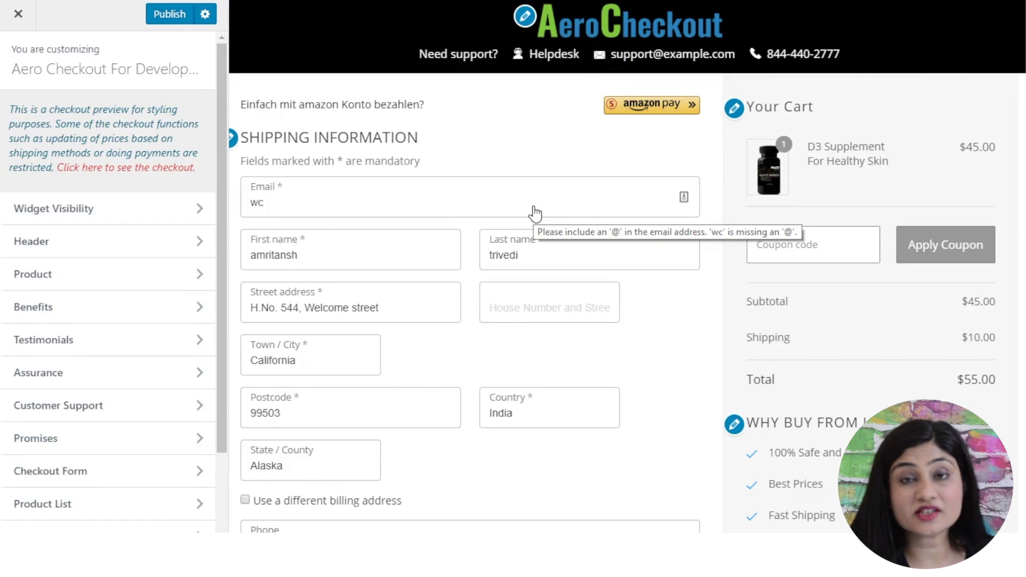
click(488, 305)
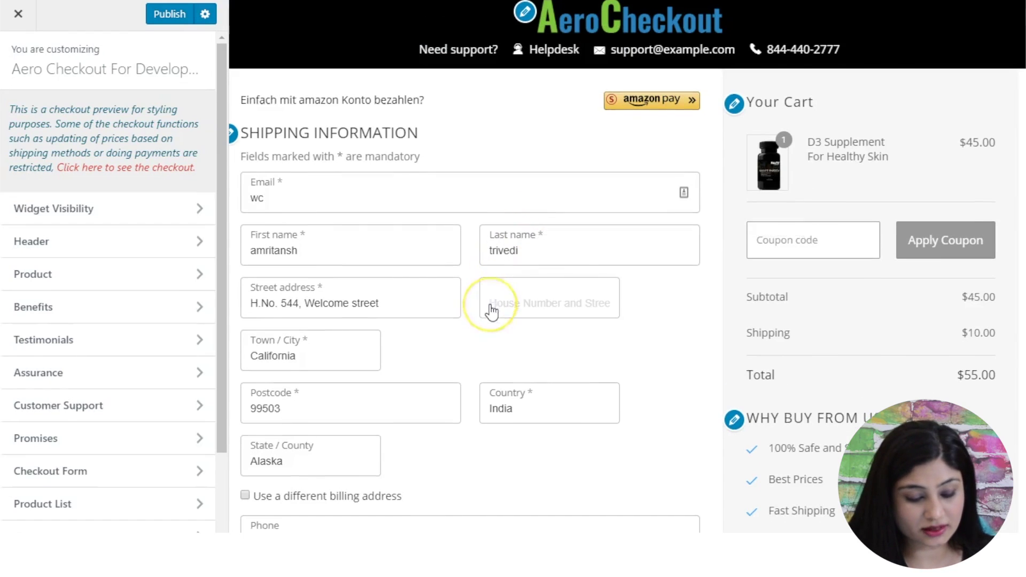
scroll(488, 307, down, 6)
scroll(489, 304, down, 5)
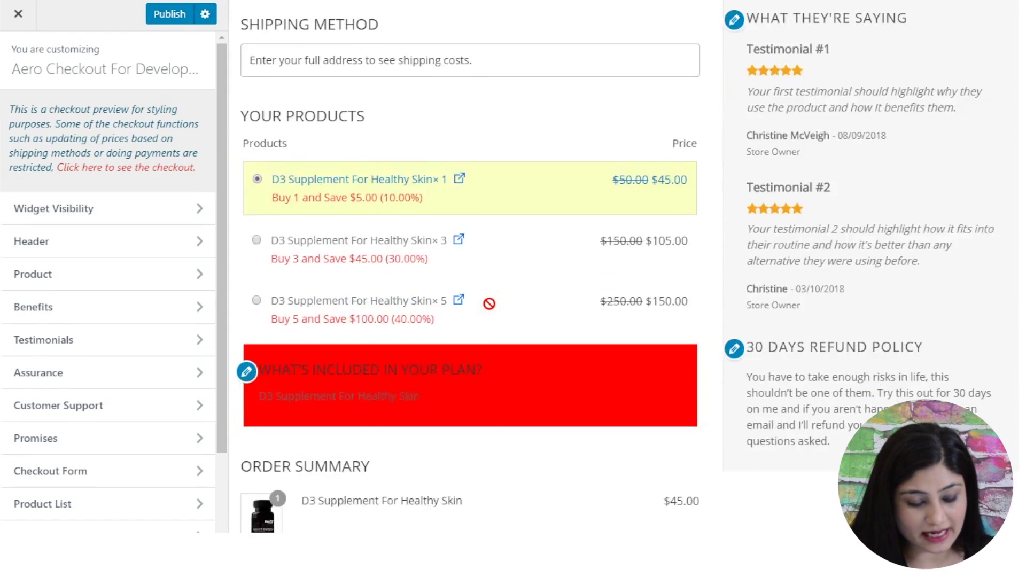
scroll(489, 304, up, 3)
drag(491, 304, 273, 393)
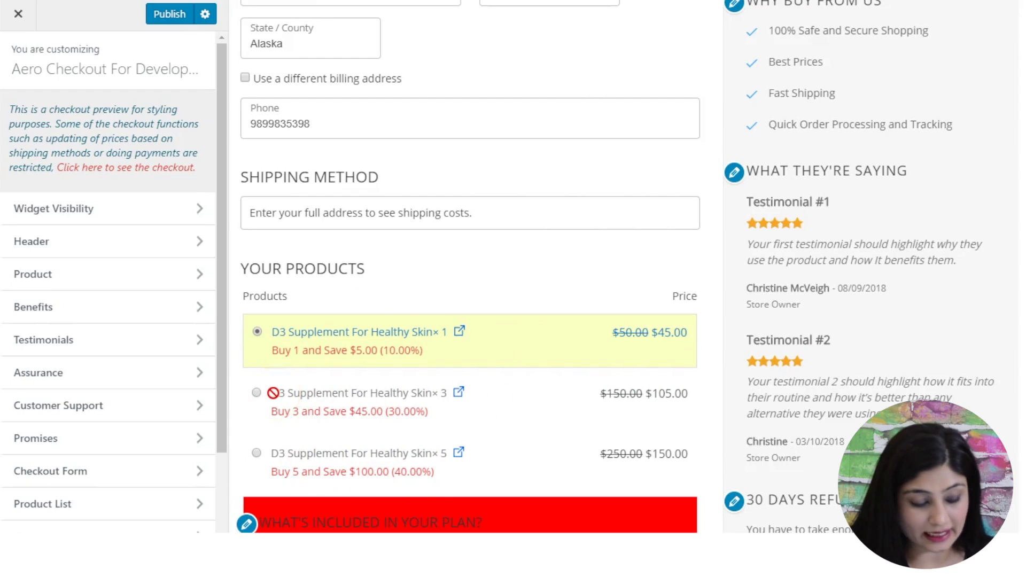
mouse_move(273, 393)
mouse_down()
mouse_move(271, 345)
mouse_move(355, 339)
mouse_move(330, 333)
mouse_move(316, 428)
mouse_move(277, 309)
mouse_move(248, 428)
mouse_up()
scroll(270, 348, down, 4)
scroll(330, 333, up, 2)
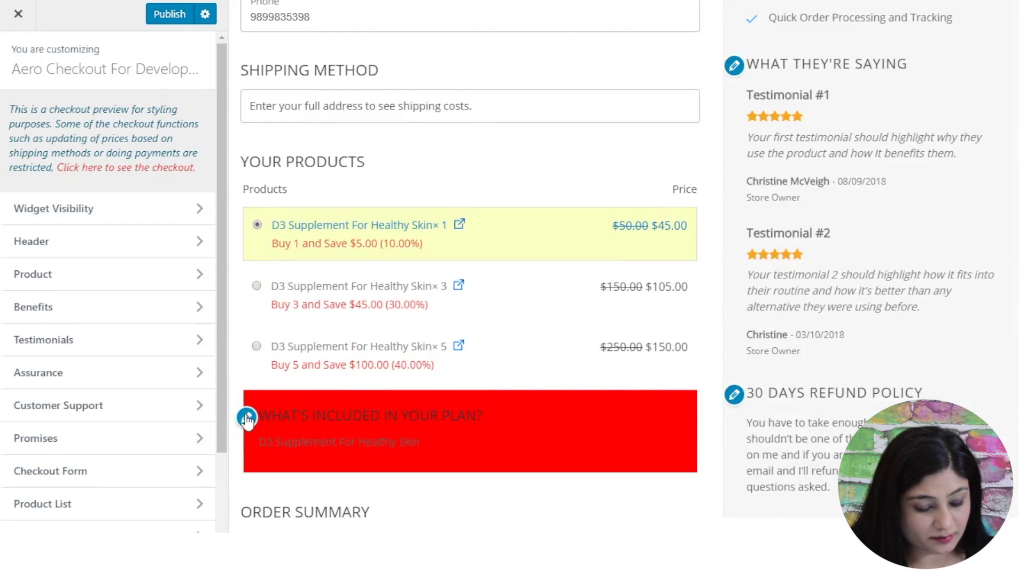
Turn on Hide Additional Information in the Product List settings to remove the plan details box
drag(87, 138, 67, 221)
click(67, 402)
scroll(68, 403, down, 3)
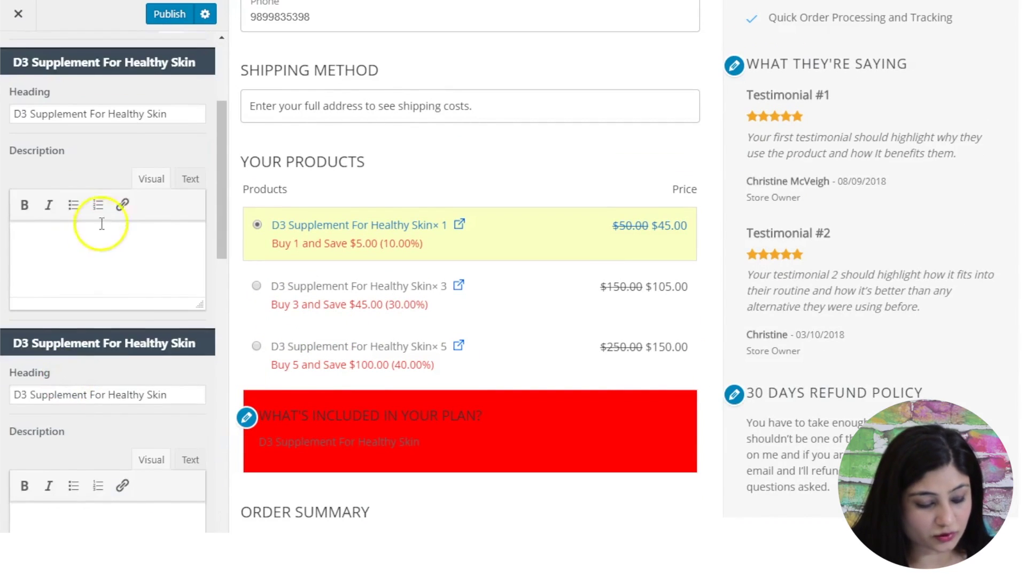
click(73, 205)
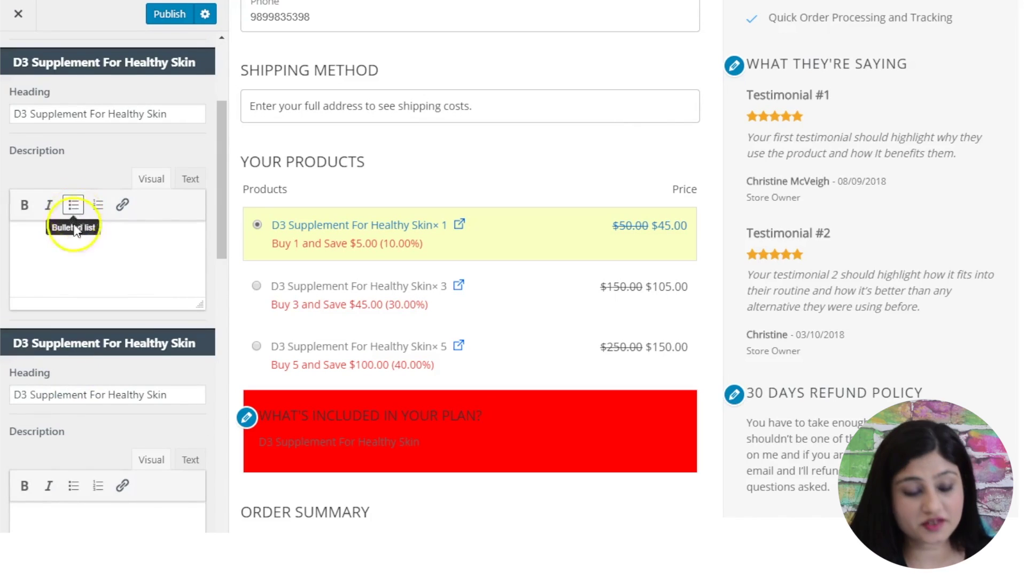
scroll(75, 257, down, 3)
scroll(77, 260, up, 3)
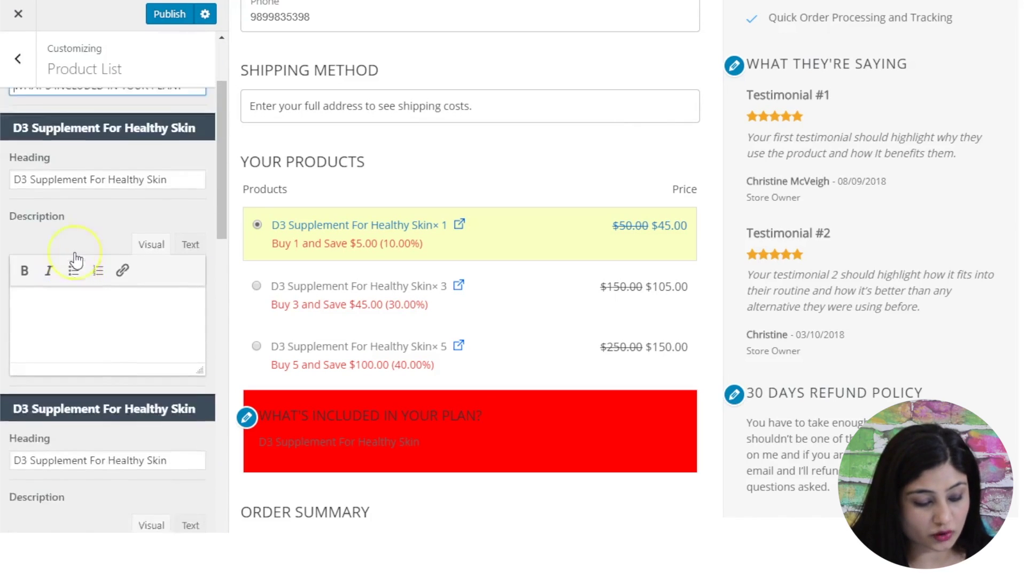
click(18, 154)
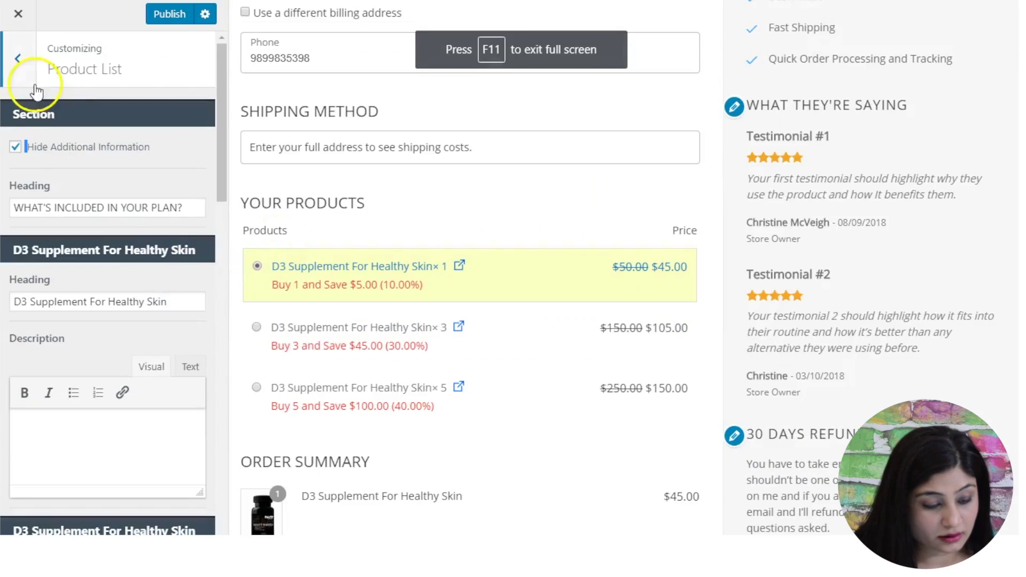
click(34, 87)
scroll(152, 413, down, 2)
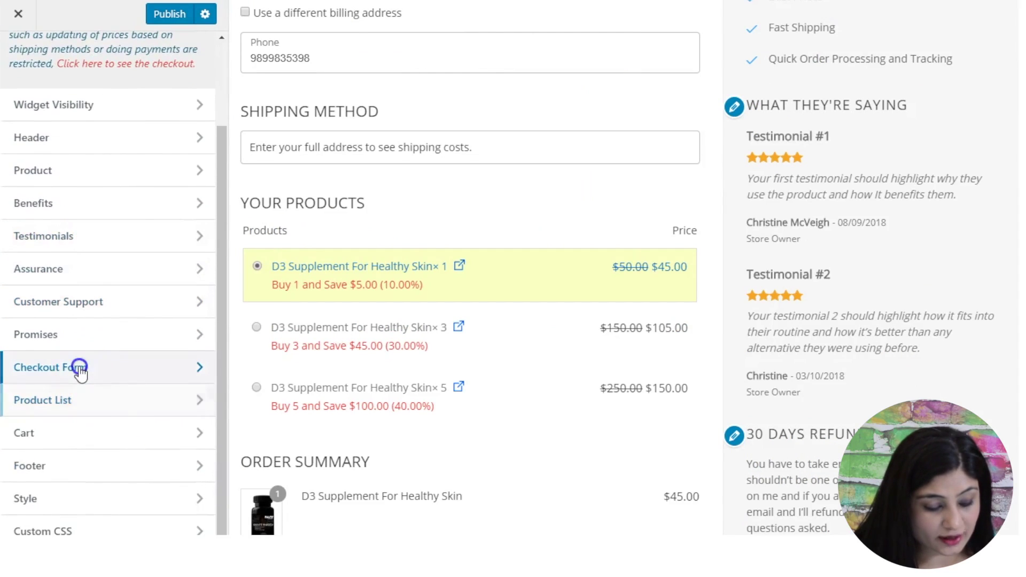
Go to the Form Settings panel under Checkout Form
click(80, 368)
click(88, 122)
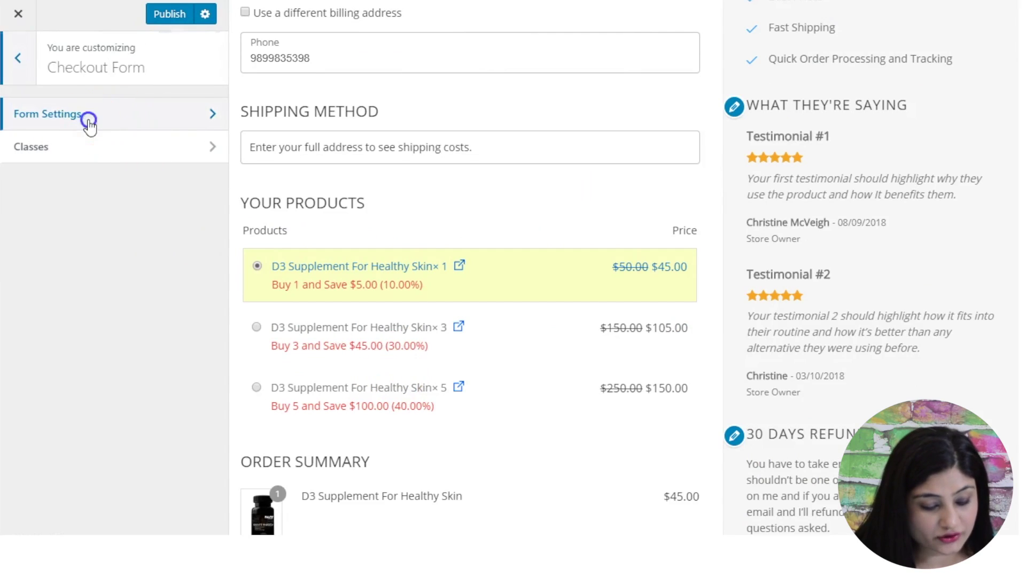
click(130, 127)
scroll(174, 259, down, 10)
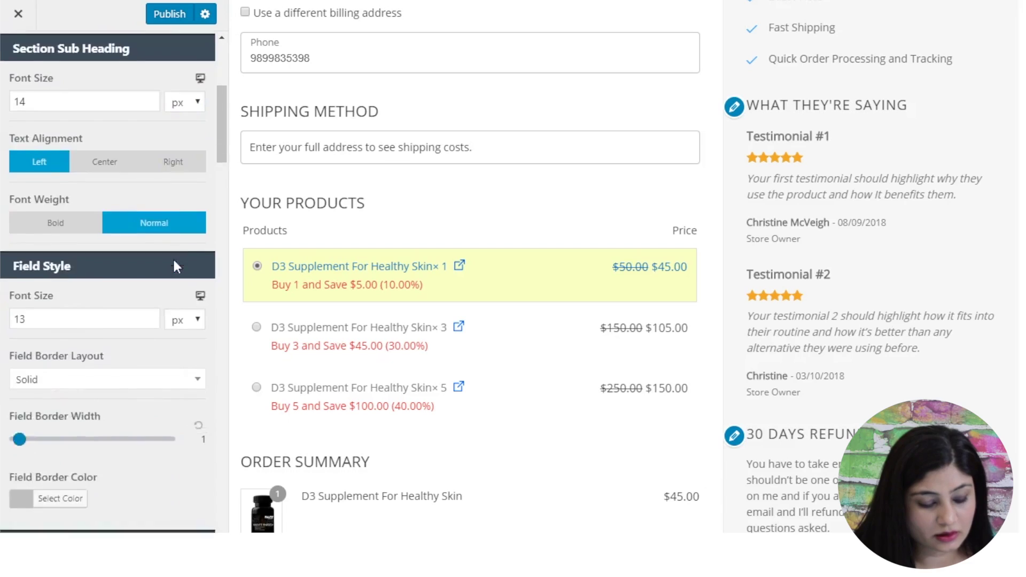
scroll(177, 266, down, 20)
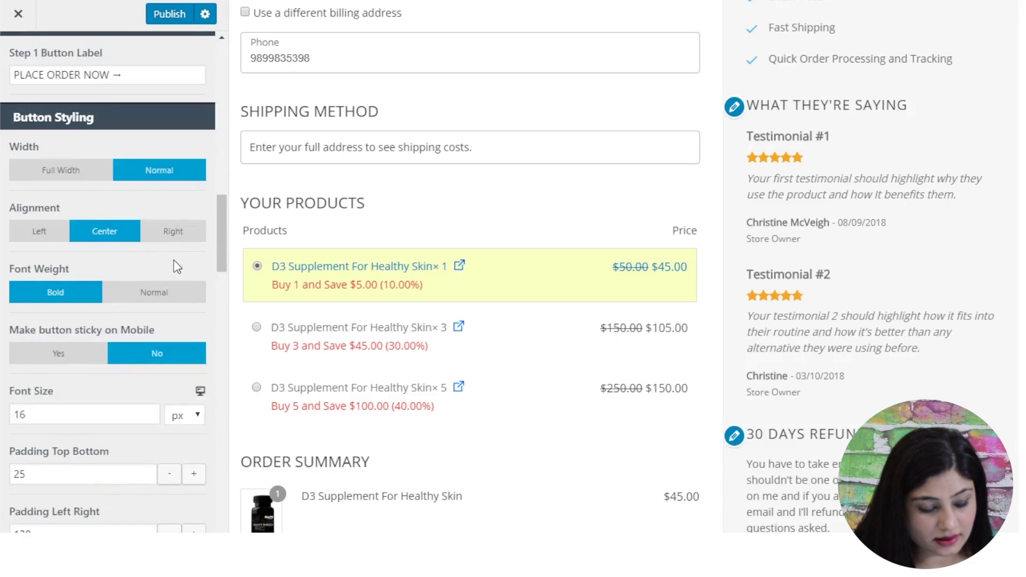
scroll(174, 260, down, 2)
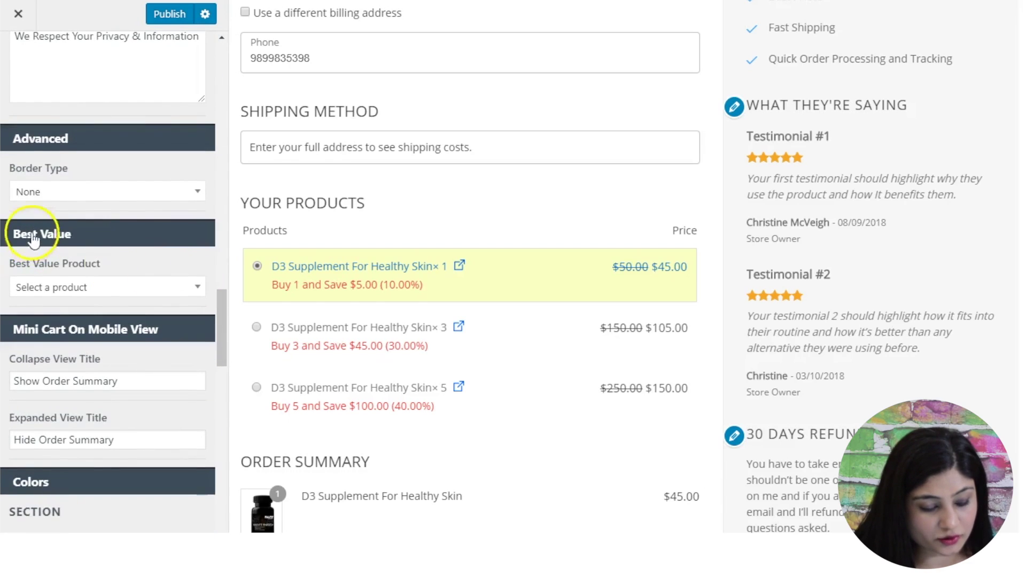
scroll(53, 251, down, 1)
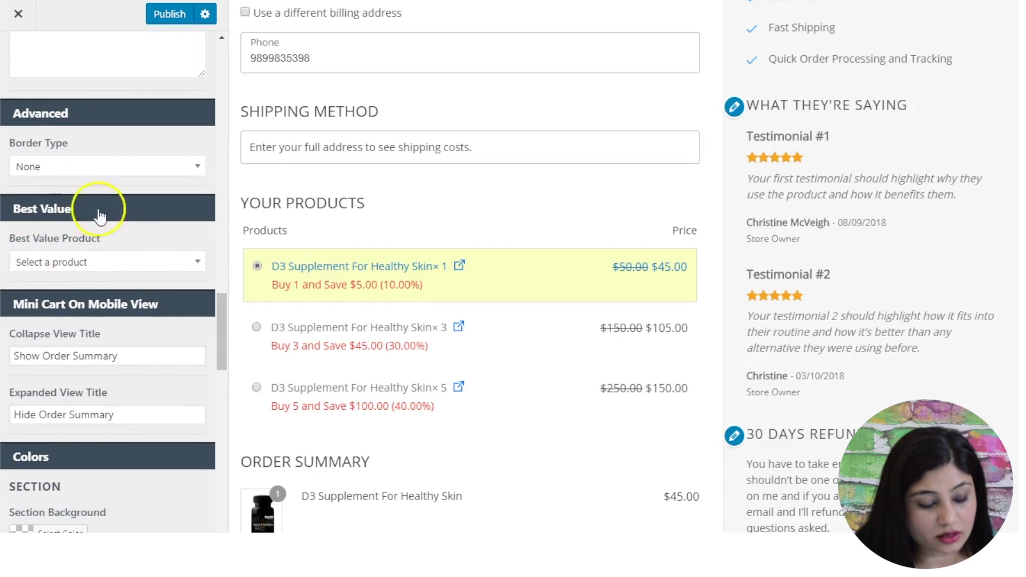
Make the 3-pack the Best Value Product with badge text 'Super Saver'
click(28, 261)
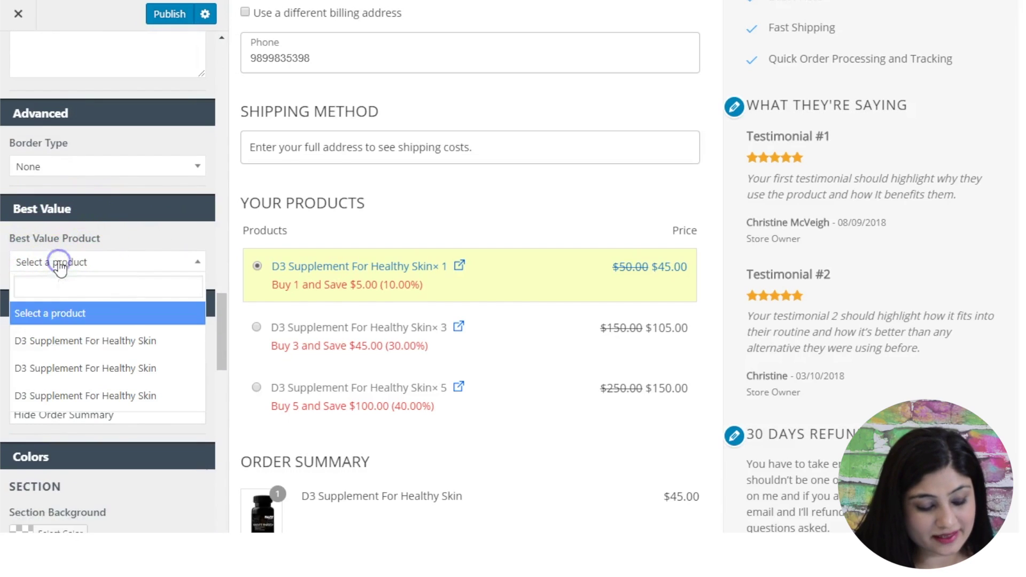
click(79, 374)
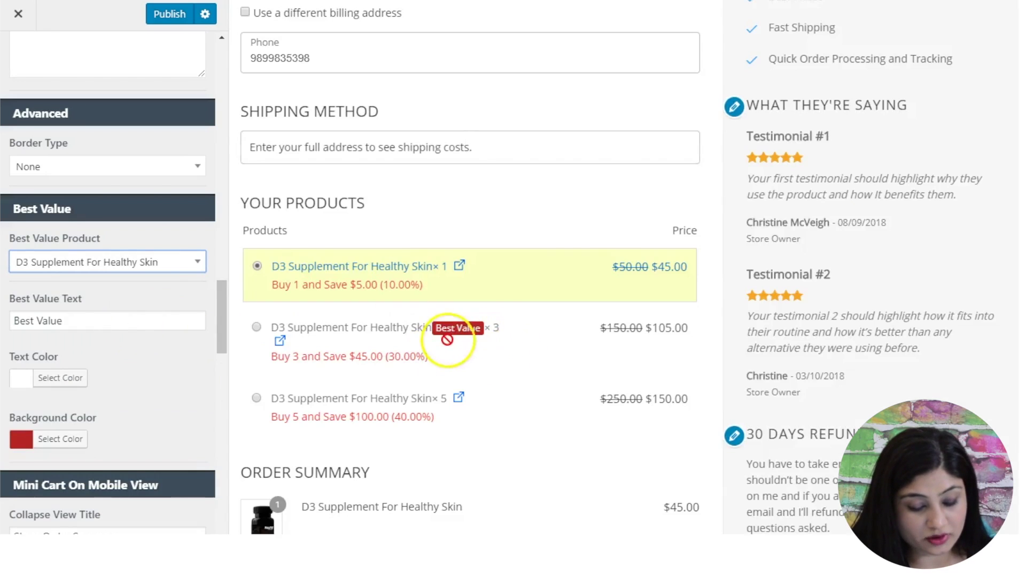
double_click(86, 321)
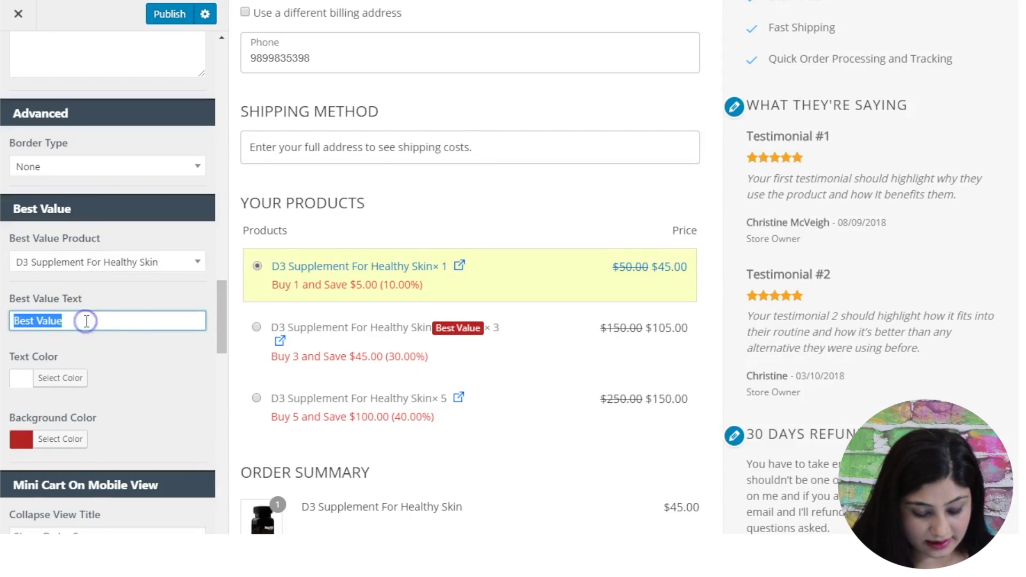
text(Super Saver)
scroll(101, 315, up, 4)
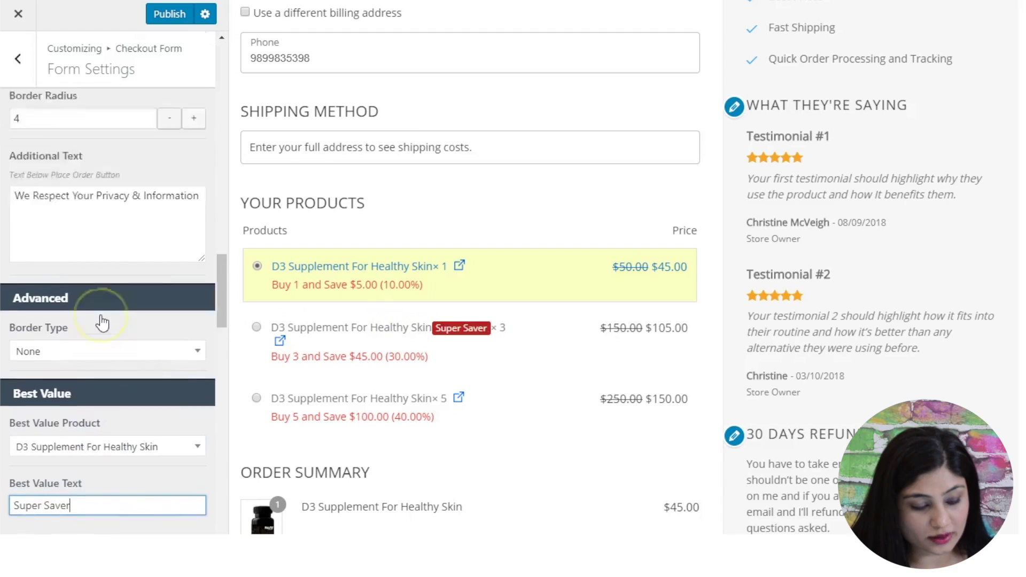
scroll(101, 320, up, 8)
scroll(101, 321, down, 15)
scroll(103, 320, down, 5)
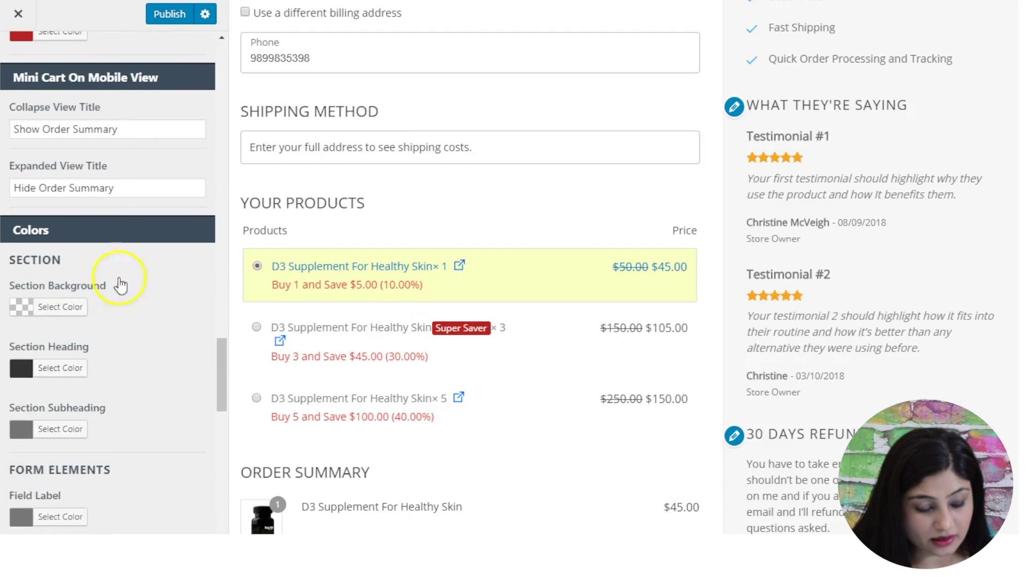
scroll(107, 278, down, 1)
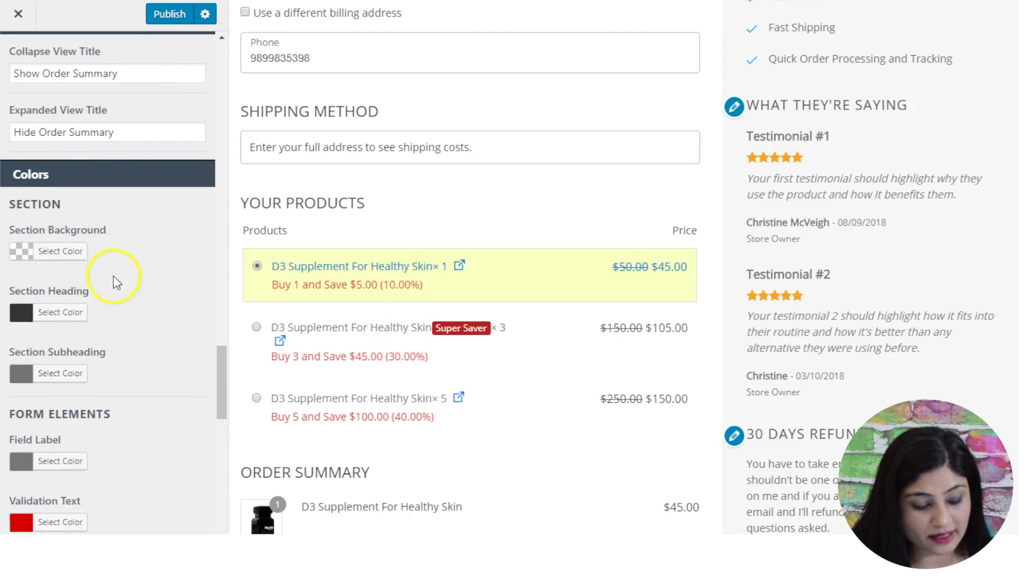
scroll(113, 275, down, 1)
scroll(94, 294, down, 3)
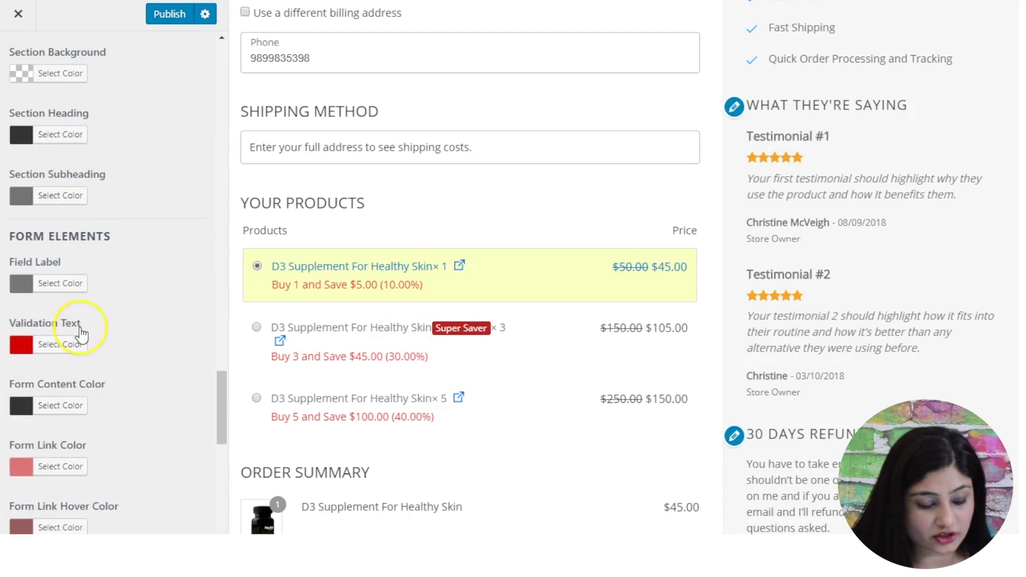
scroll(81, 336, down, 1)
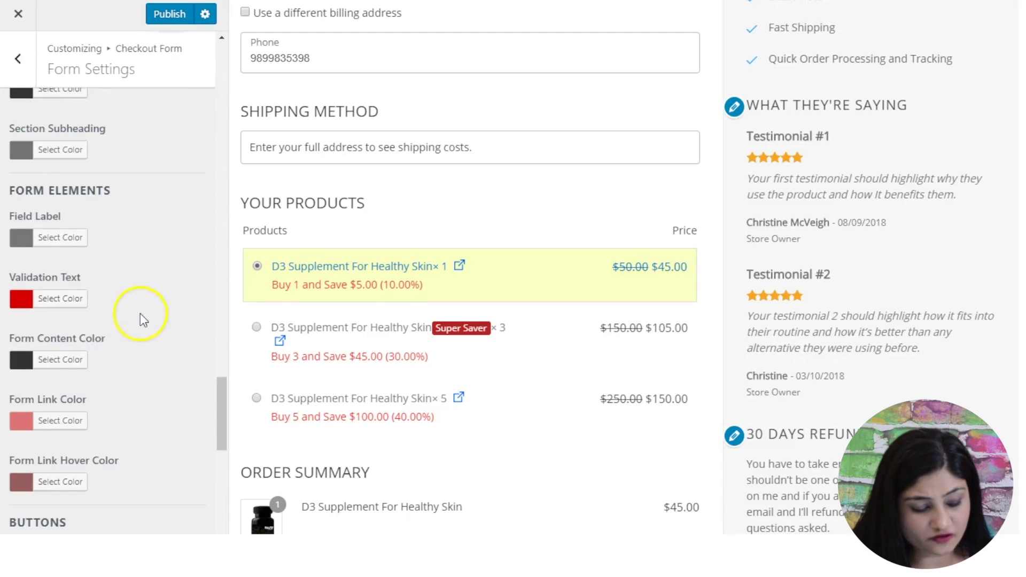
scroll(142, 316, down, 3)
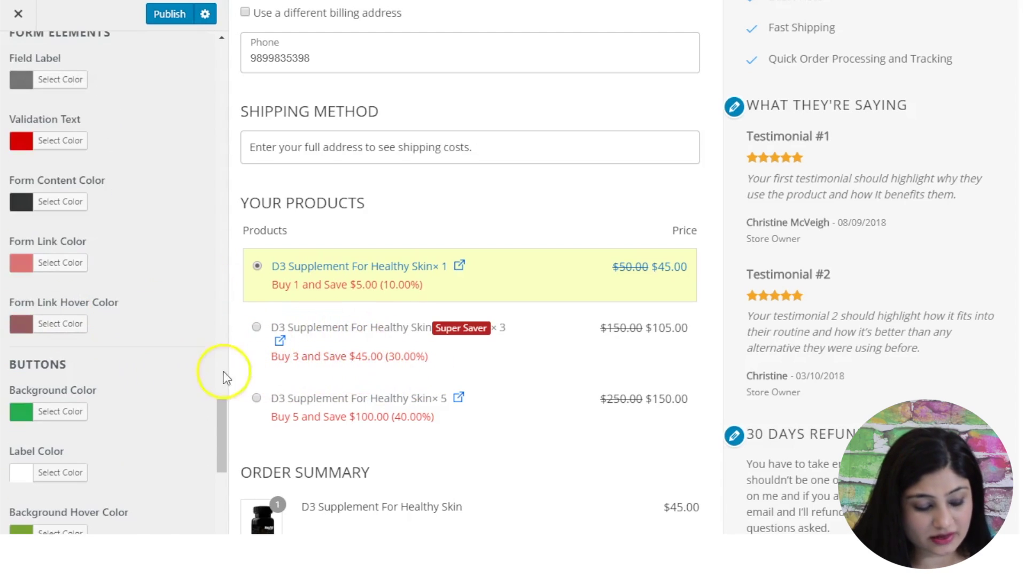
scroll(174, 350, down, 2)
scroll(435, 371, down, 5)
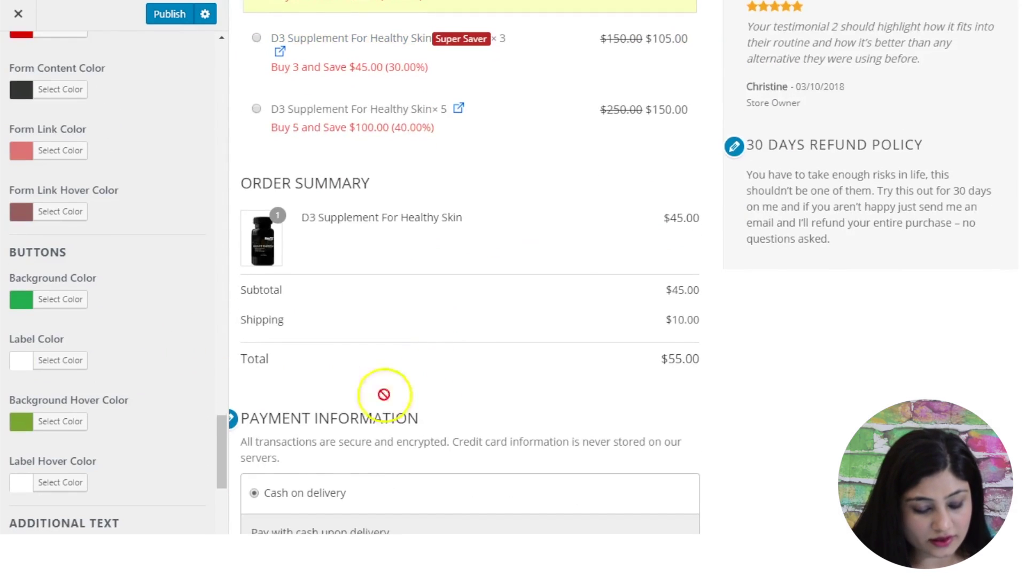
scroll(236, 369, up, 1)
scroll(120, 336, up, 15)
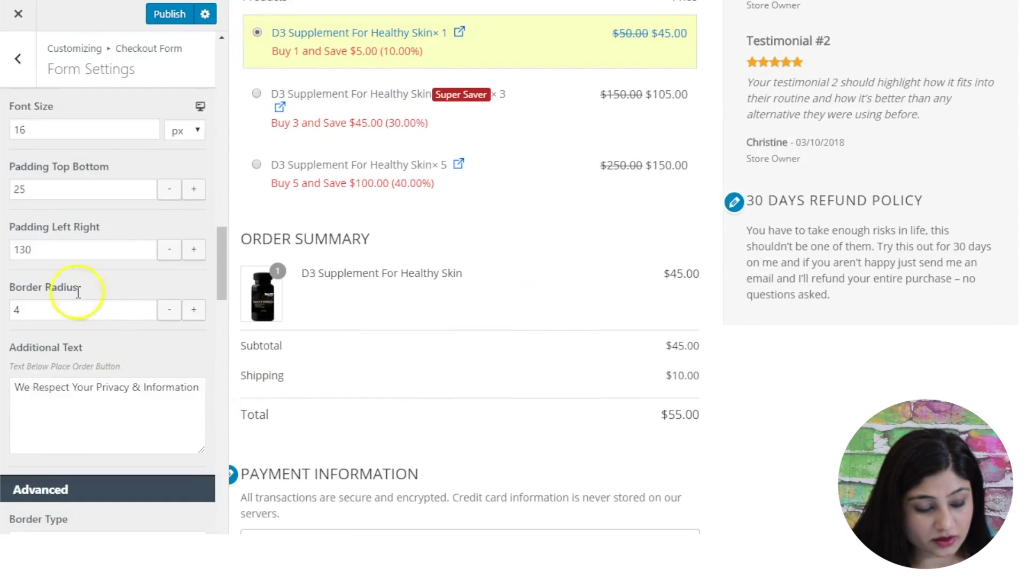
scroll(51, 252, up, 6)
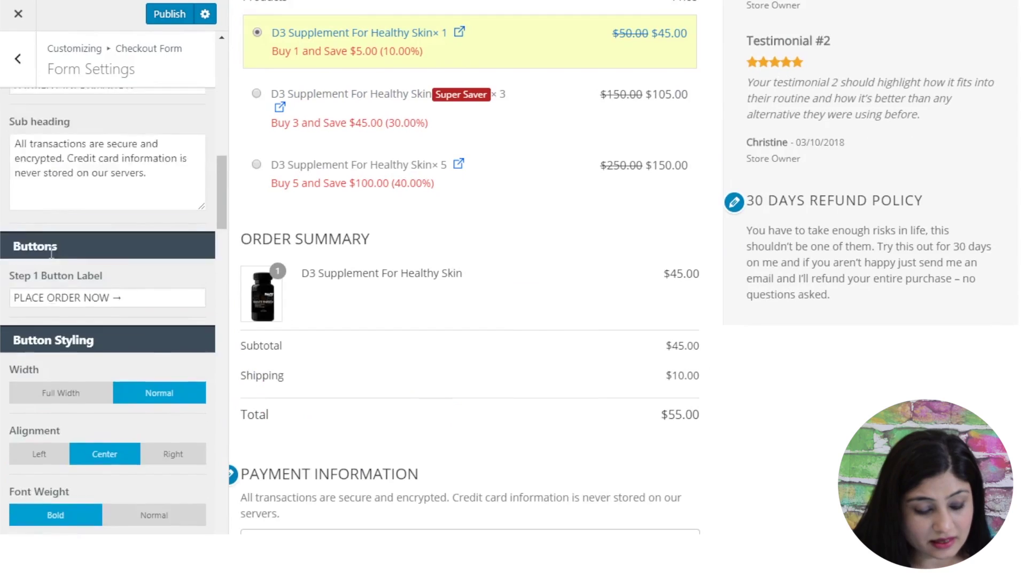
scroll(414, 346, down, 9)
scroll(414, 346, up, 3)
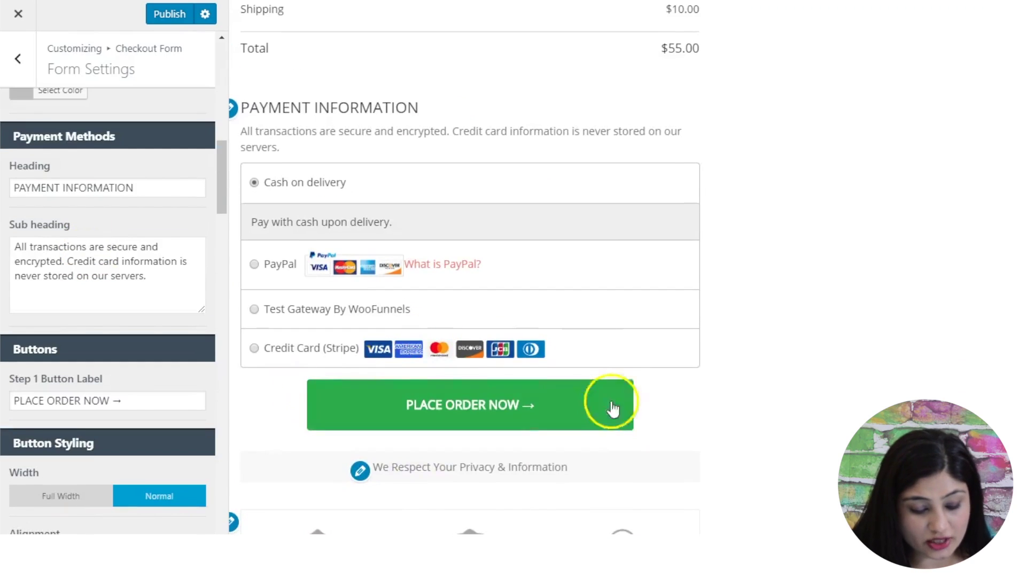